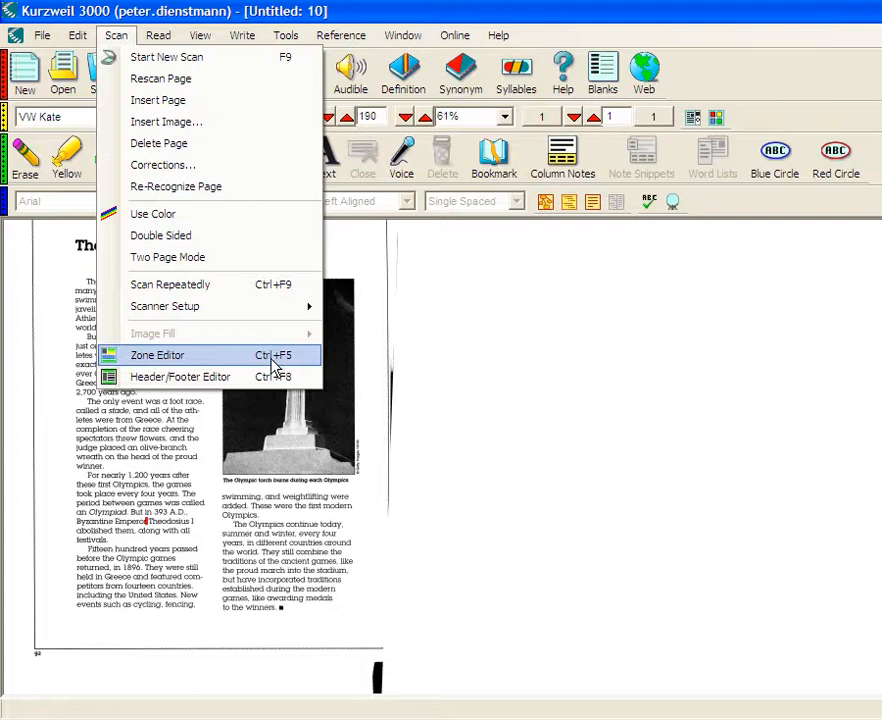
- Activate the Zone Editor on the scanned page and set the zoom to 150%
click(203, 364)
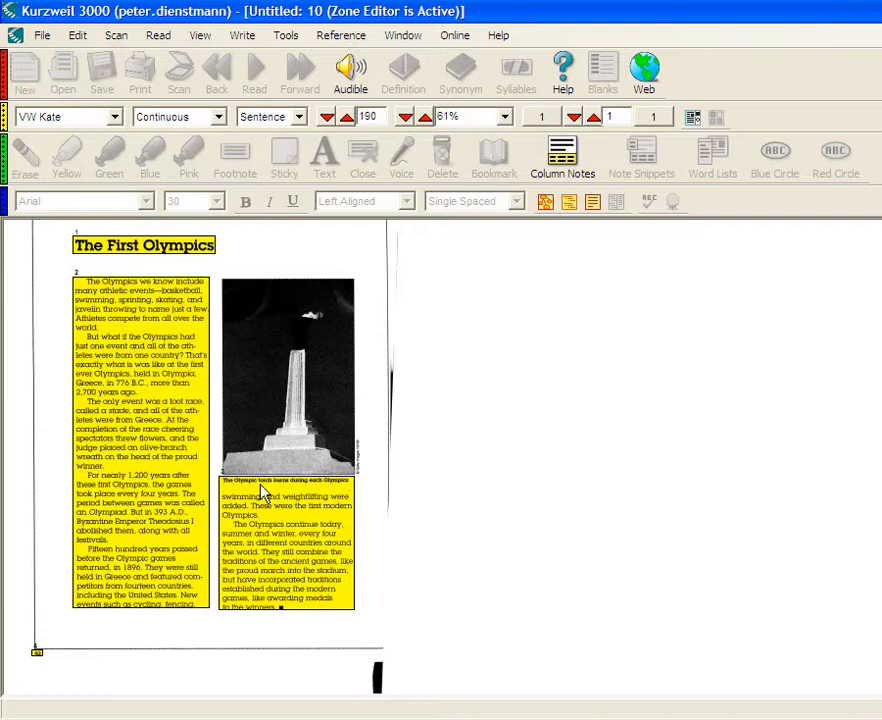
click(504, 117)
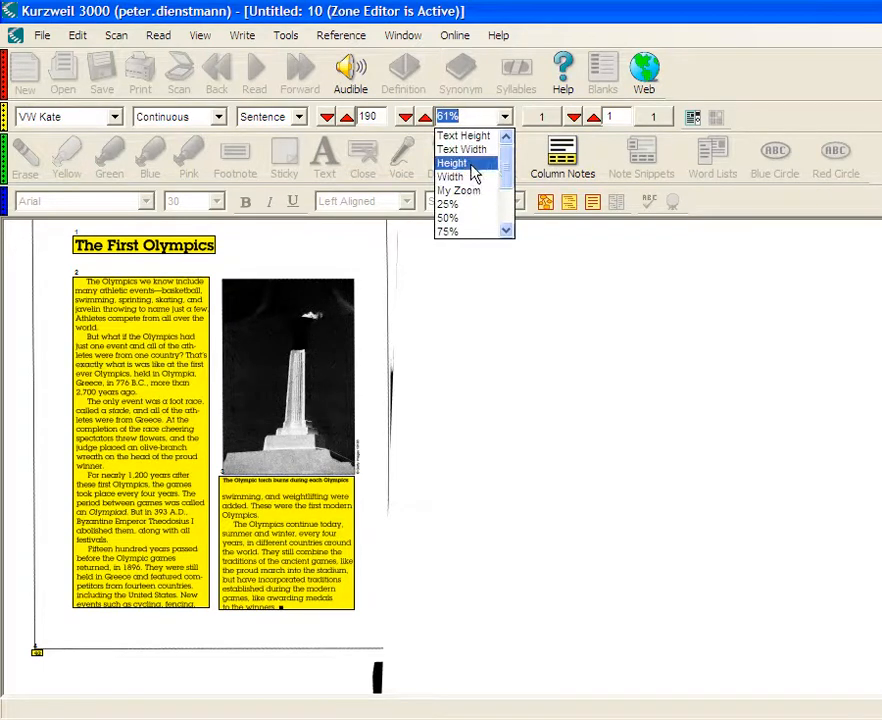
drag(506, 183, 500, 207)
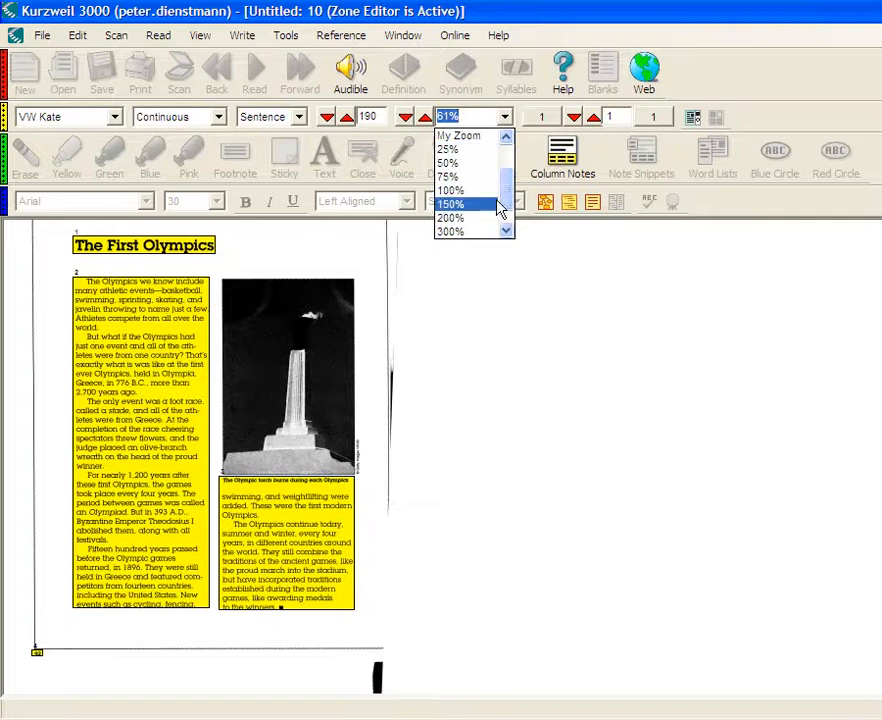
click(470, 204)
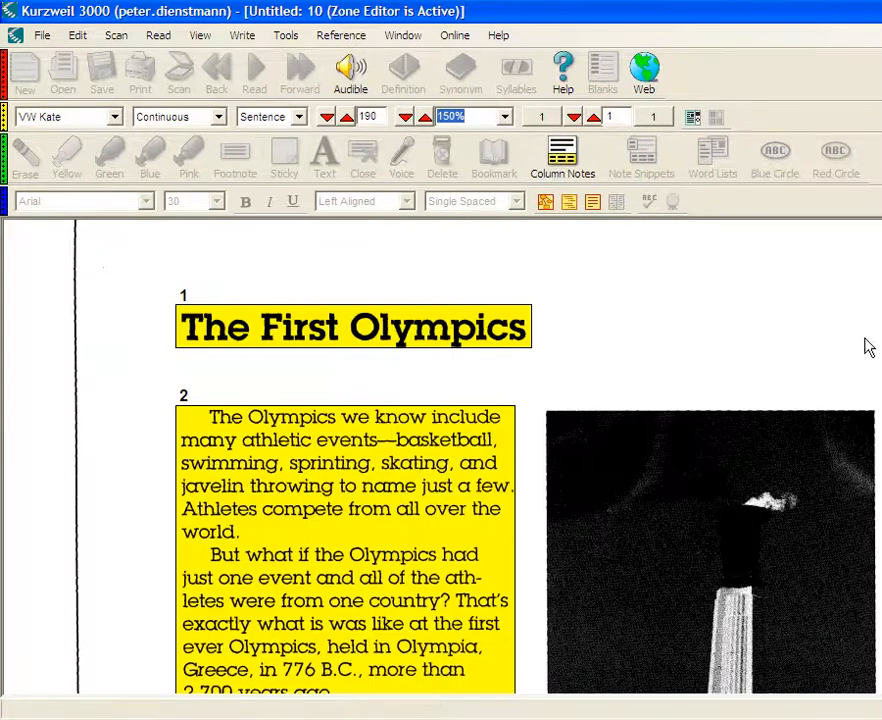
- Adjust the text zone under the torch photo so its upper edge sits below the photo caption, excluding the caption
scroll(441, 456, down, 3)
scroll(345, 456, down, 5)
scroll(345, 456, down, 2)
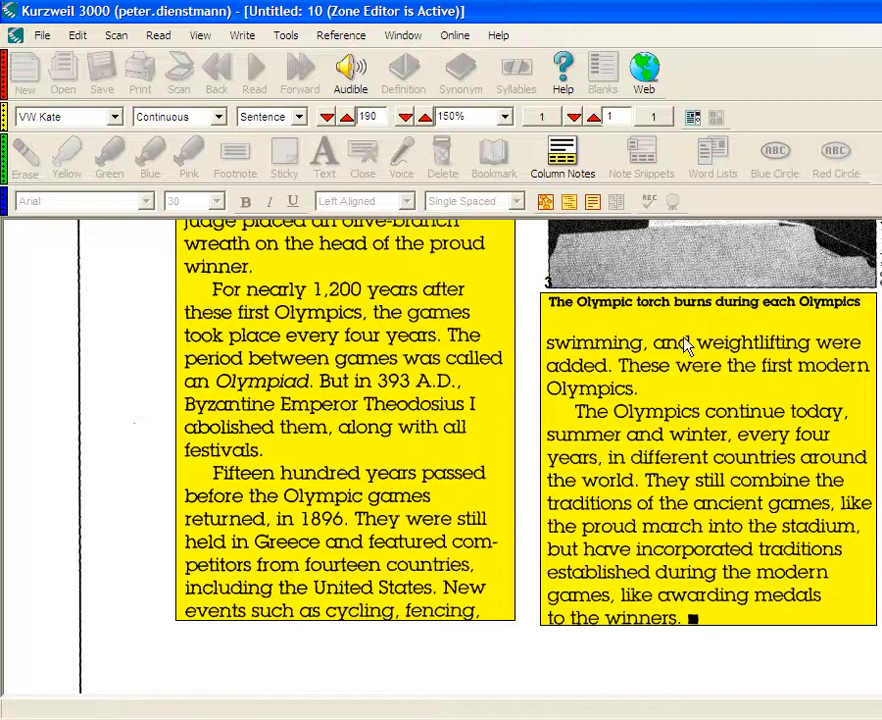
click(617, 388)
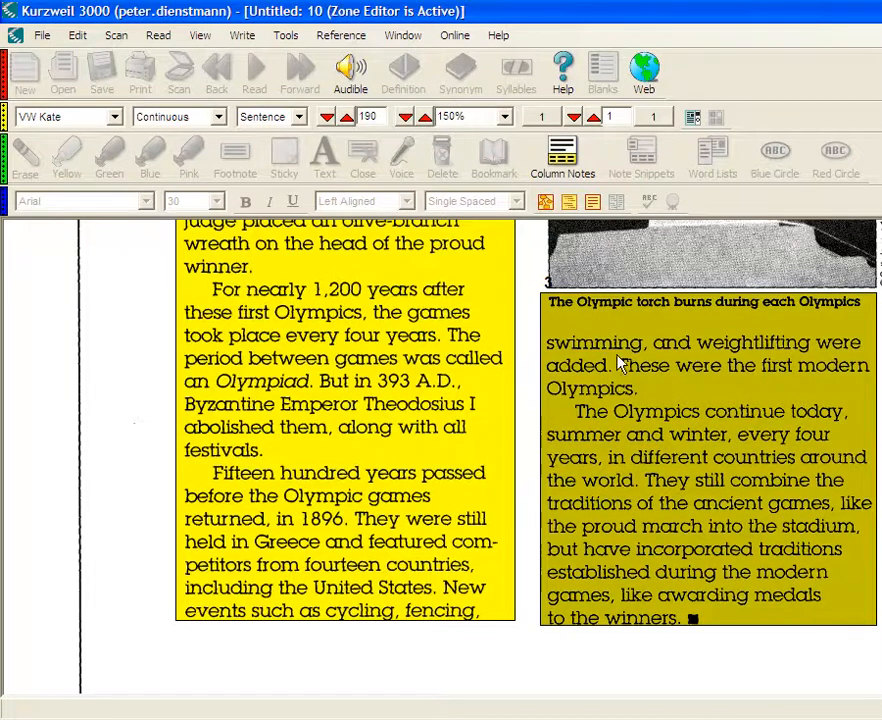
right_click(621, 362)
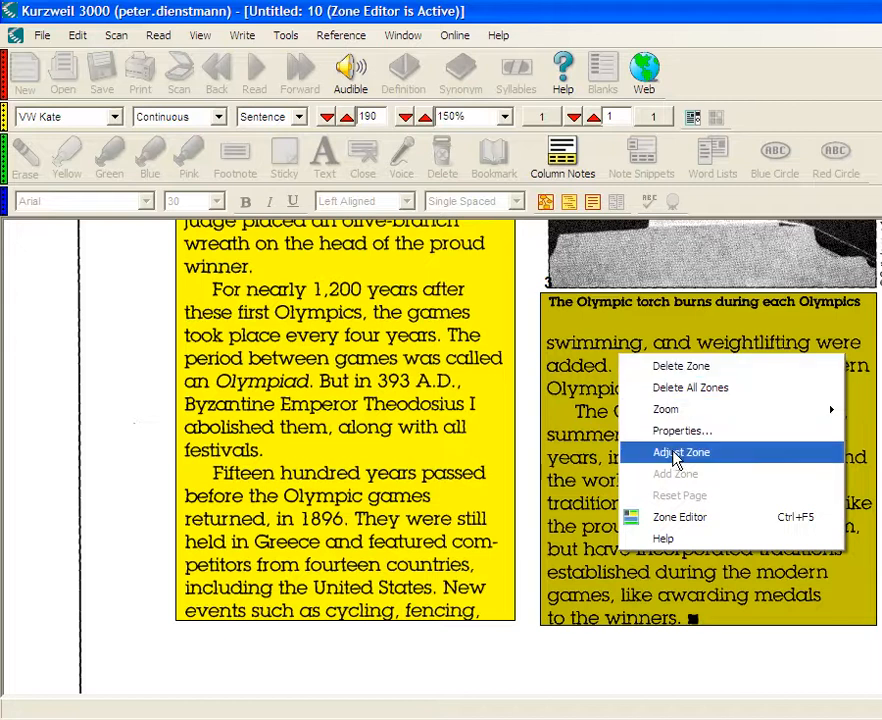
click(728, 463)
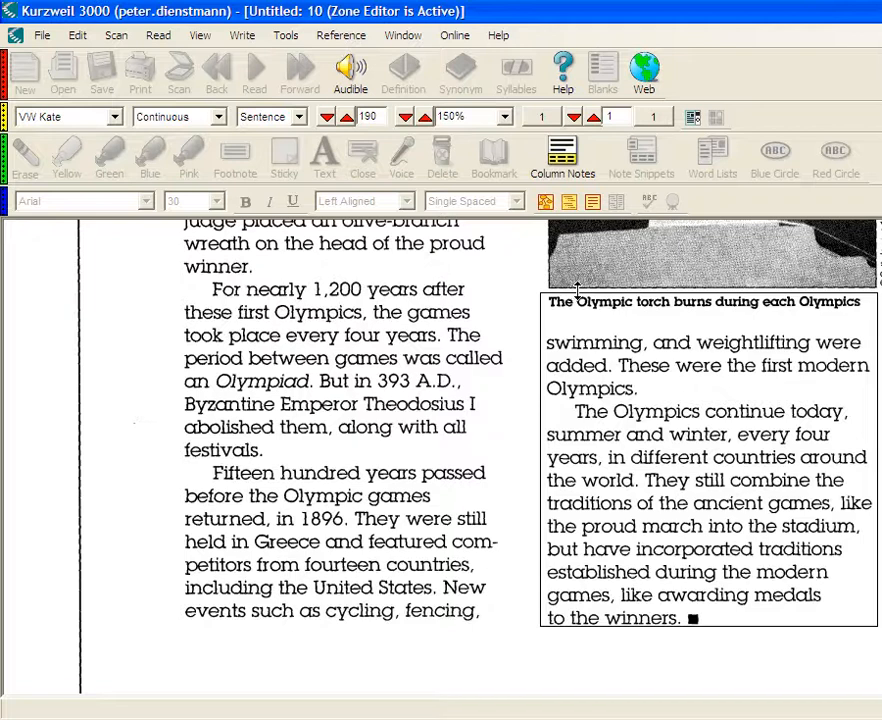
drag(577, 291, 587, 328)
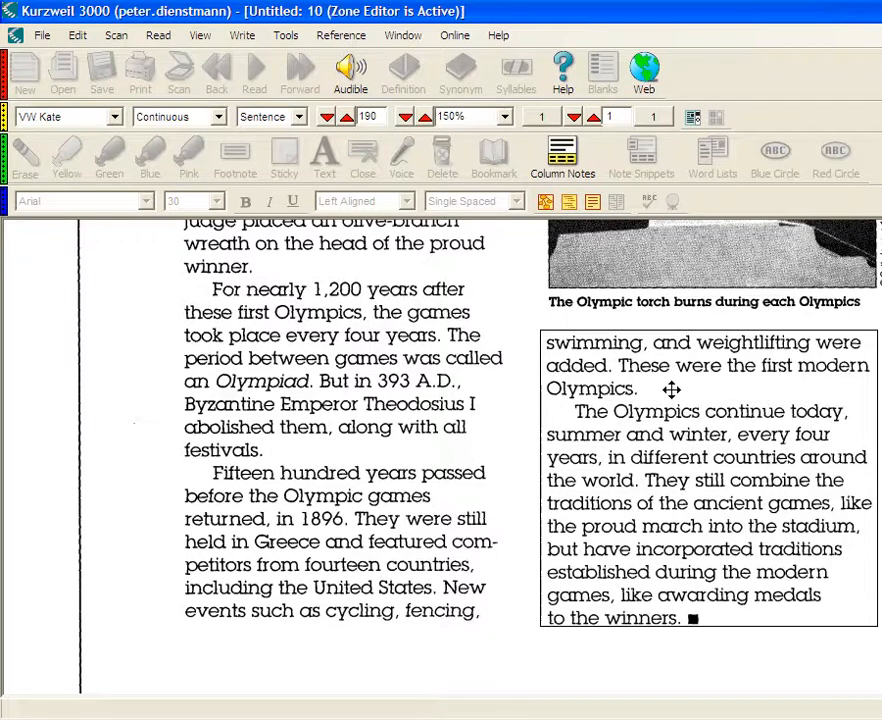
mouse_move(671, 390)
mouse_down()
mouse_move(620, 415)
mouse_move(709, 366)
mouse_move(603, 394)
mouse_move(668, 391)
mouse_up()
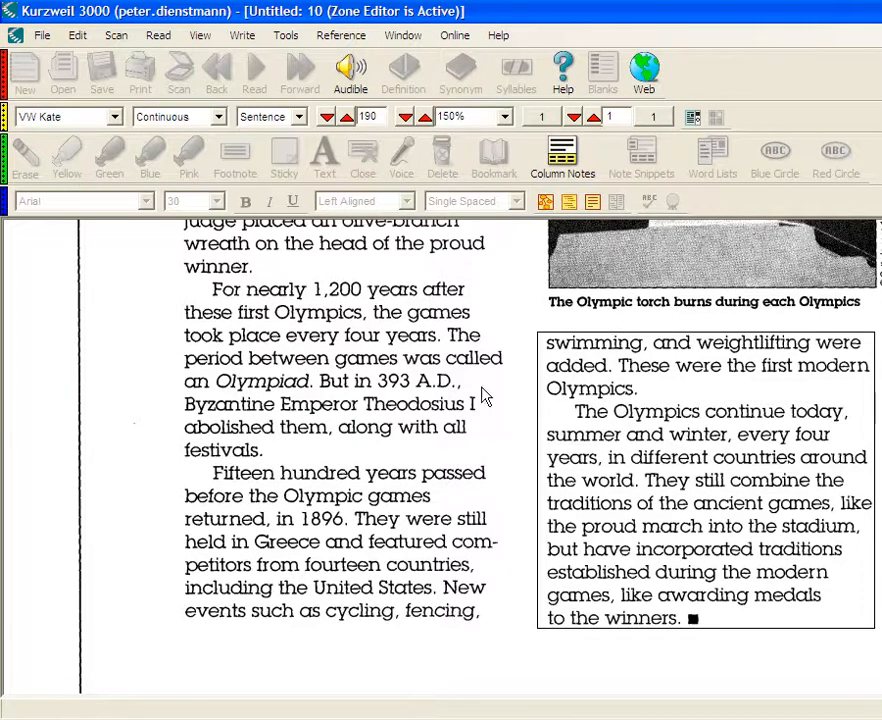
- Add a separate secondary text zone around the caption "The Olympic torch burns during each Olympics"
scroll(467, 403, up, 5)
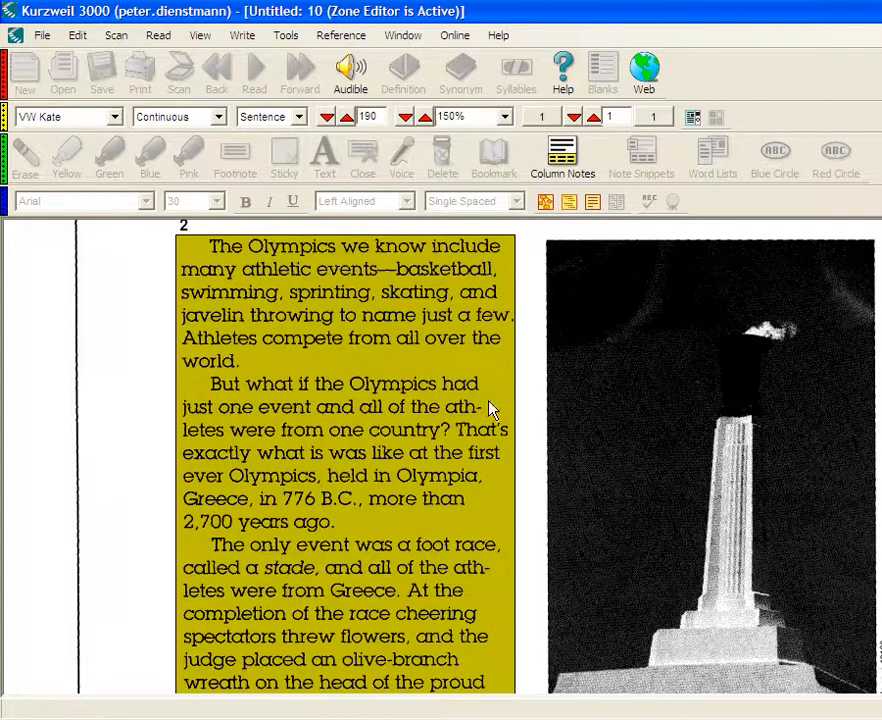
scroll(467, 456, down, 5)
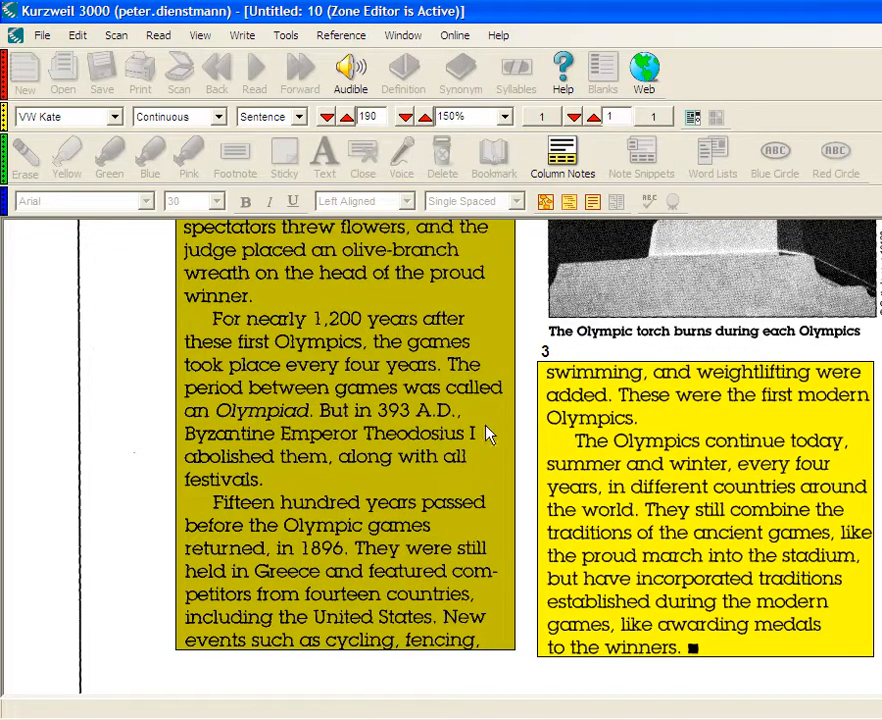
click(534, 290)
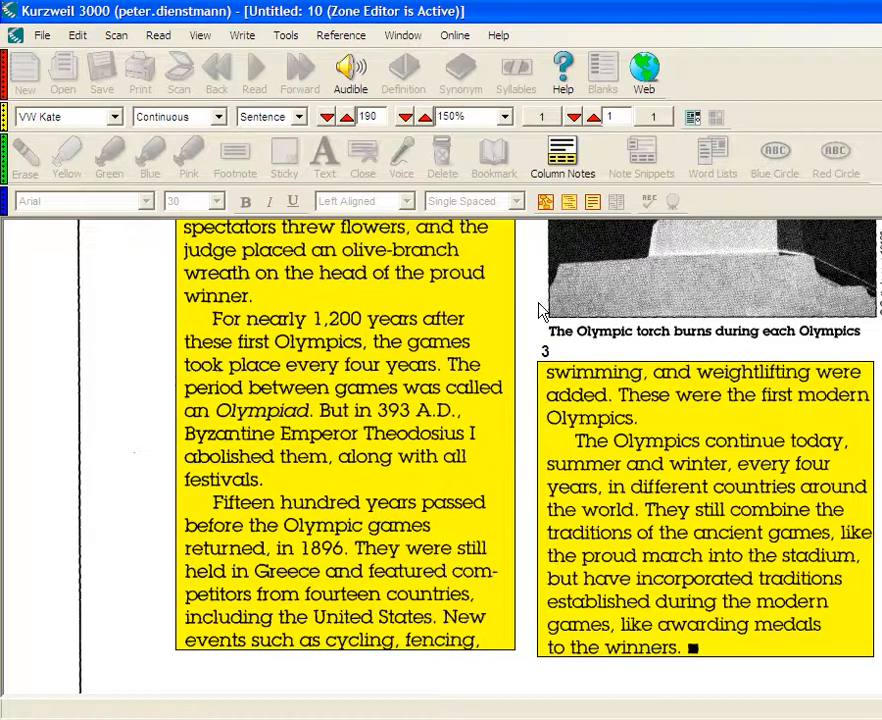
right_click(540, 310)
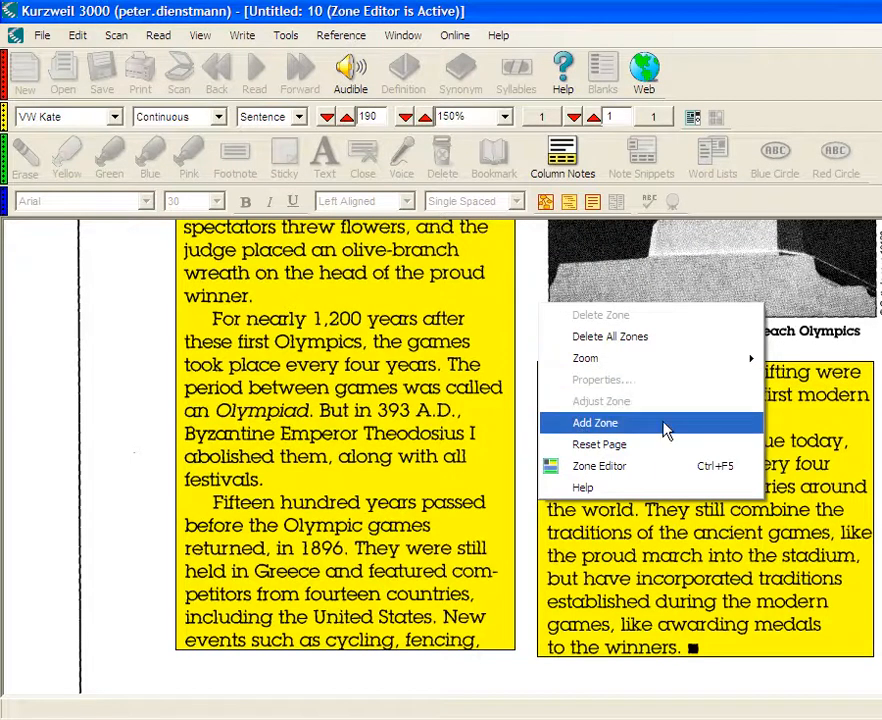
click(612, 429)
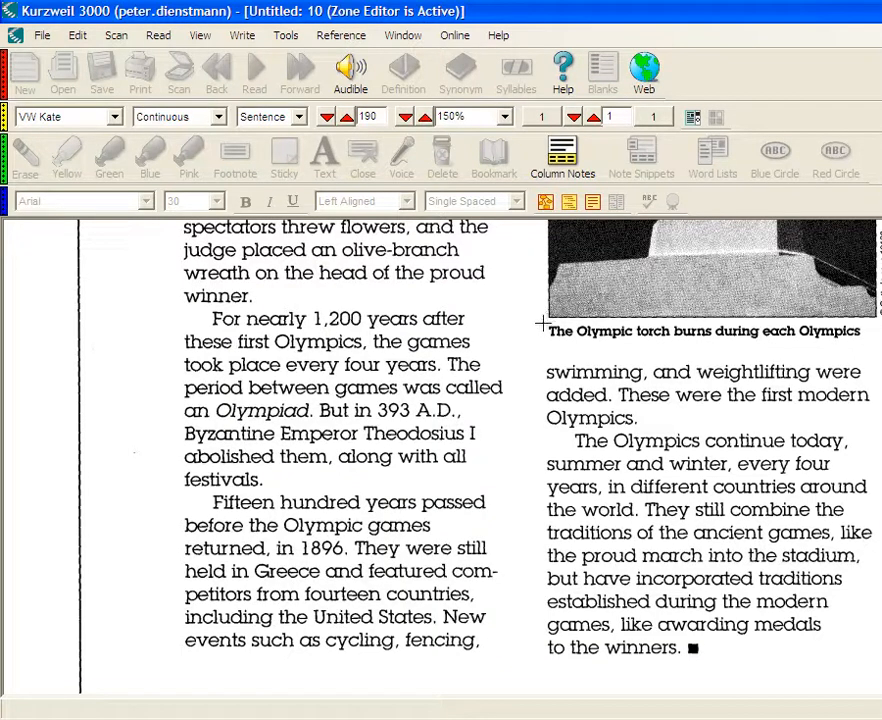
drag(541, 323, 864, 341)
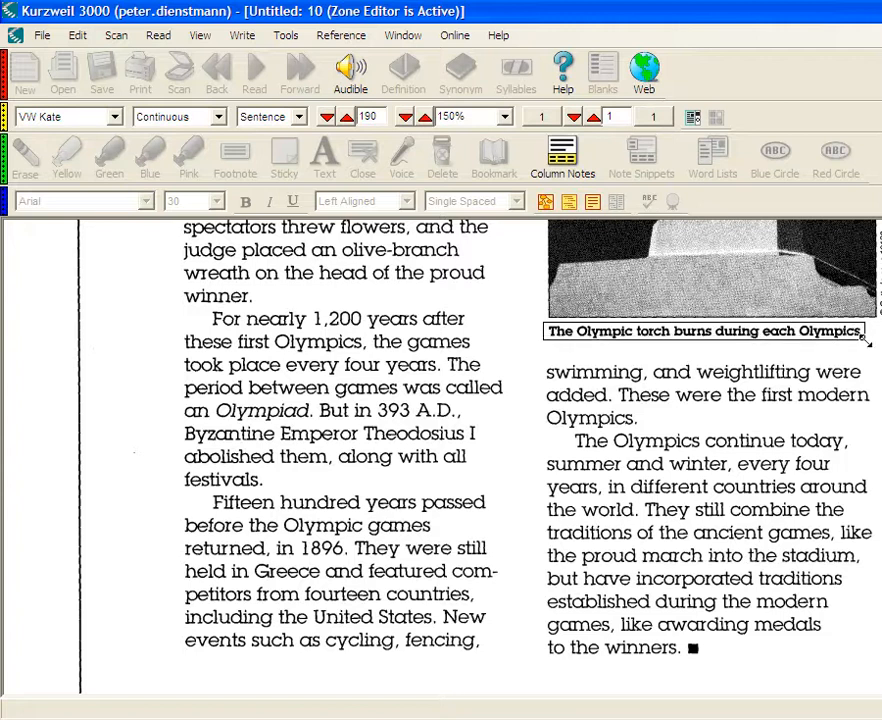
click(765, 354)
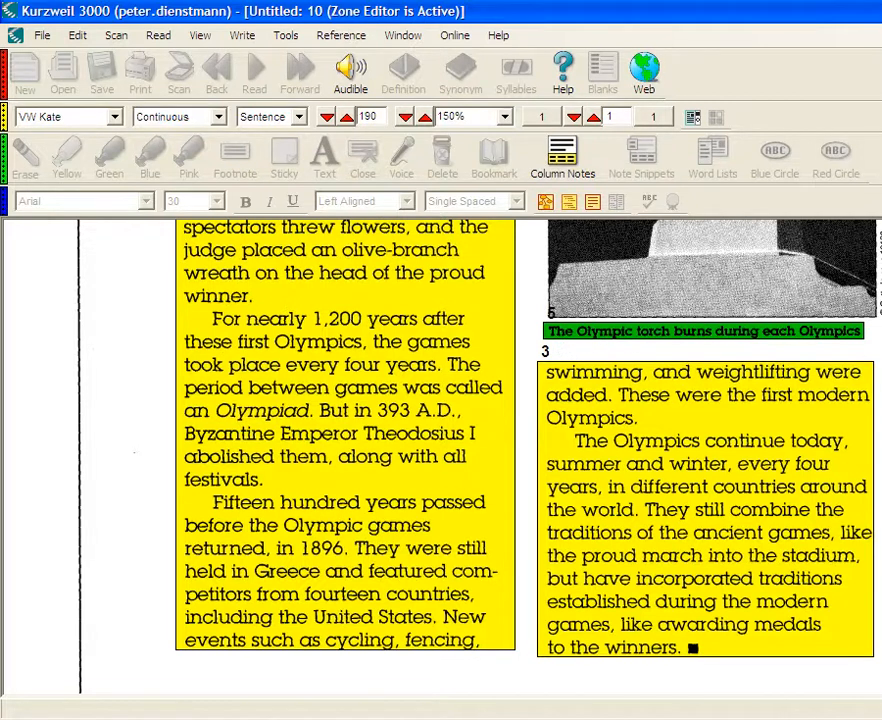
- Delete the zone around the page number 92 below the page border
scroll(441, 456, down, 2)
scroll(441, 456, up, 4)
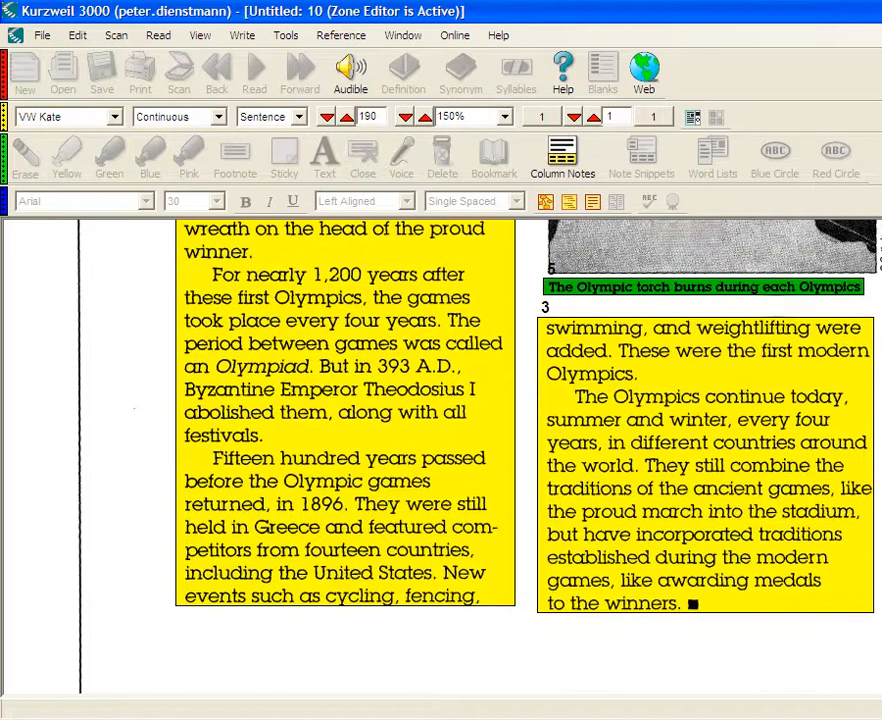
scroll(441, 456, up, 4)
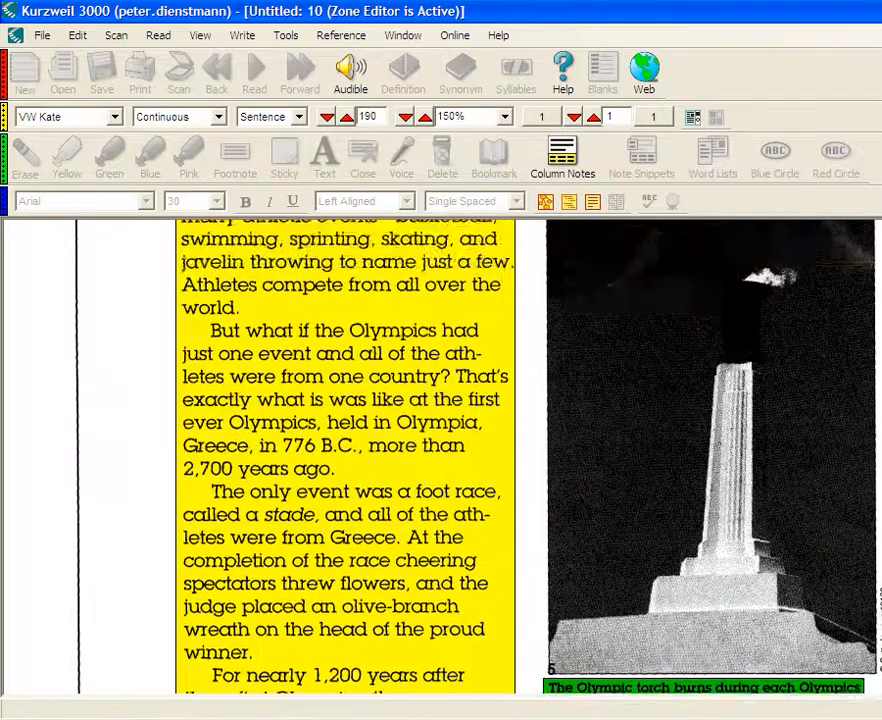
scroll(441, 456, down, 1)
scroll(441, 456, down, 4)
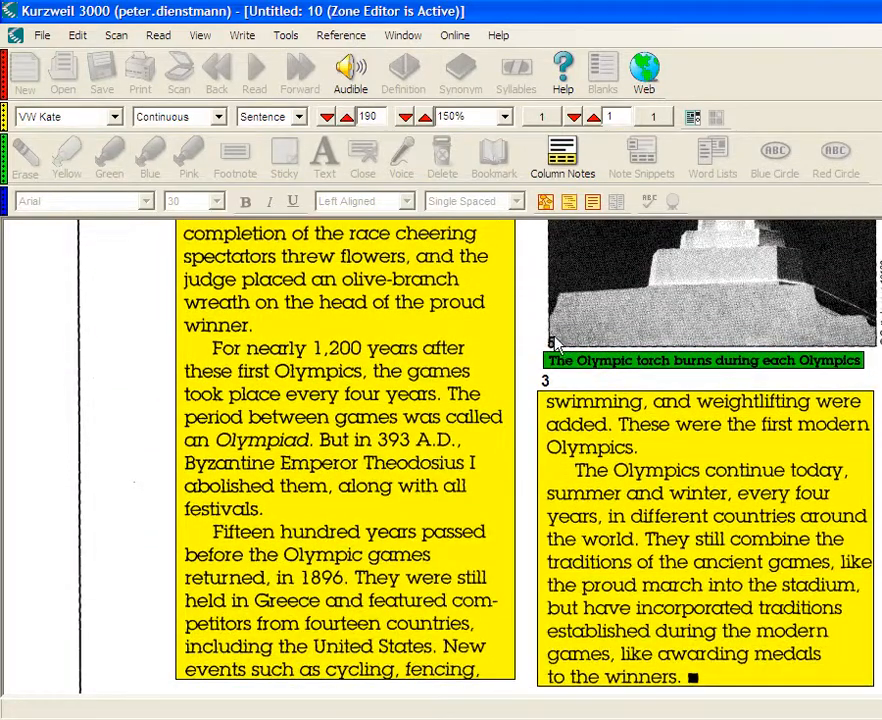
scroll(670, 358, up, 10)
scroll(670, 358, down, 1)
scroll(441, 456, down, 10)
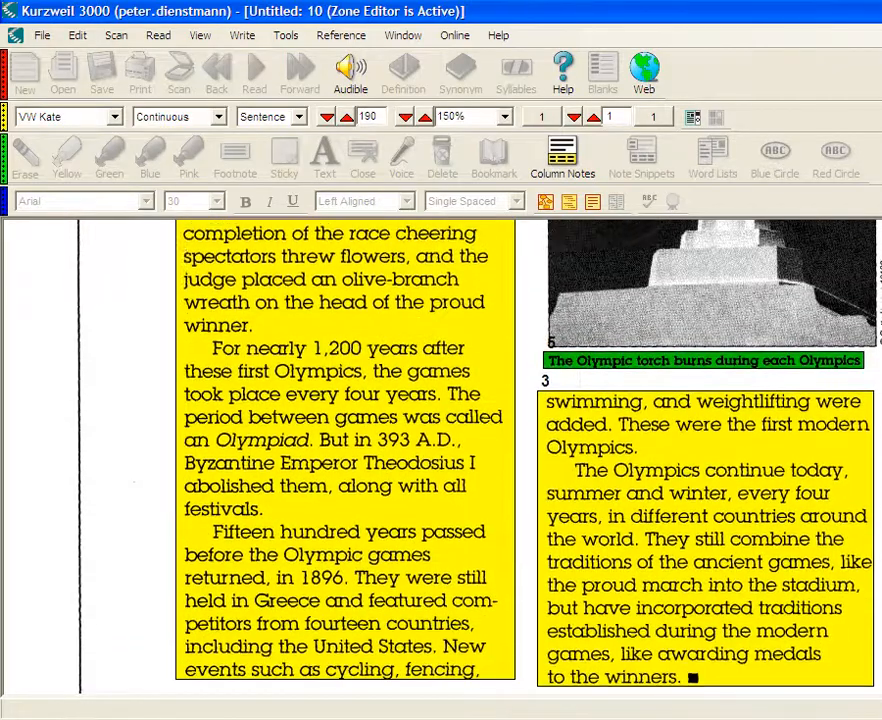
scroll(441, 456, down, 5)
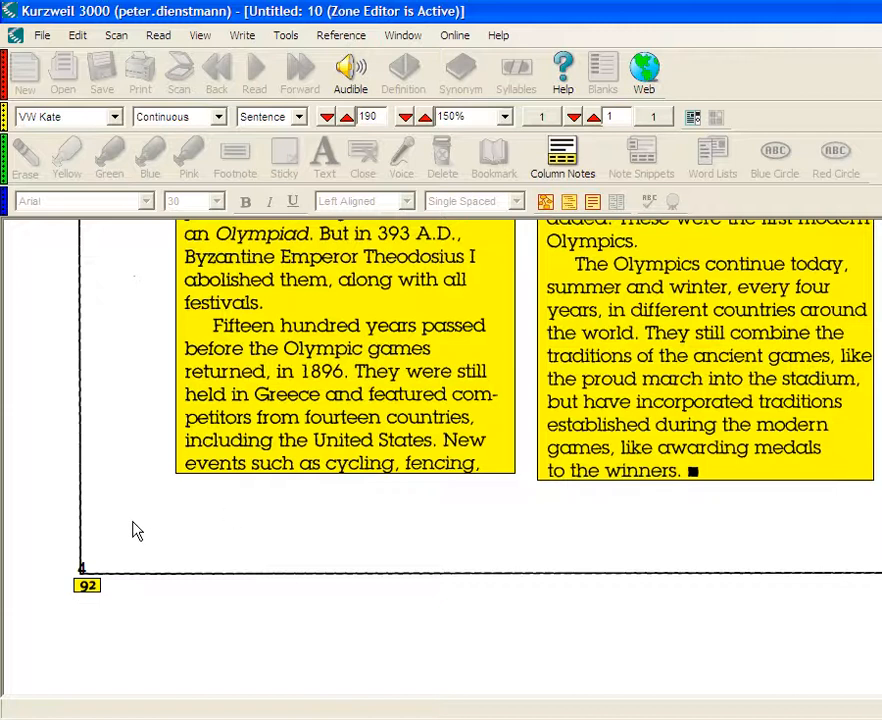
click(88, 587)
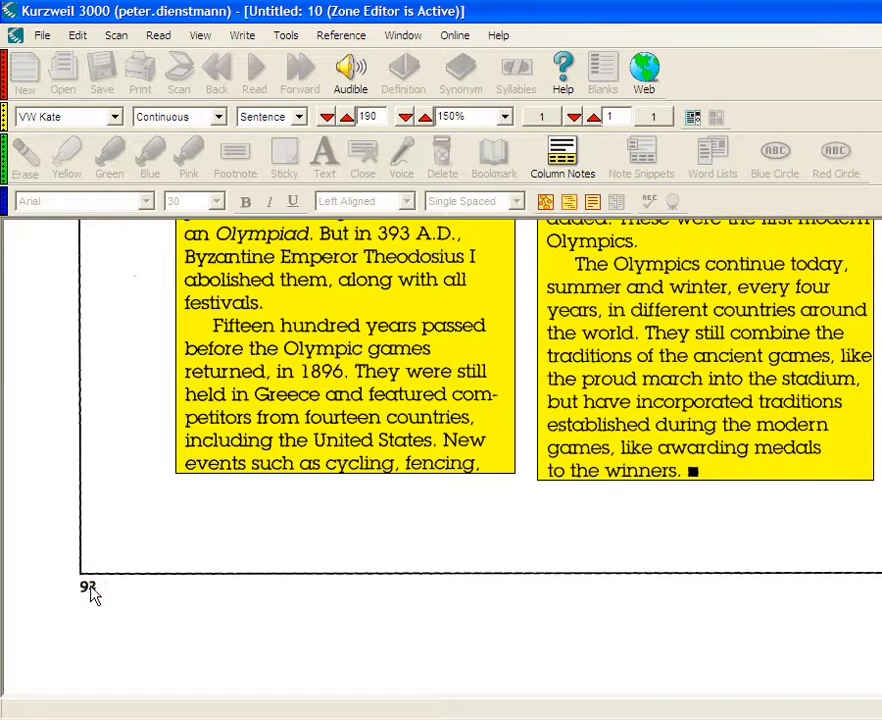
- Try making the text zone under the torch photo second in the reading order, ahead of the first text column
scroll(441, 456, up, 5)
scroll(345, 455, up, 3)
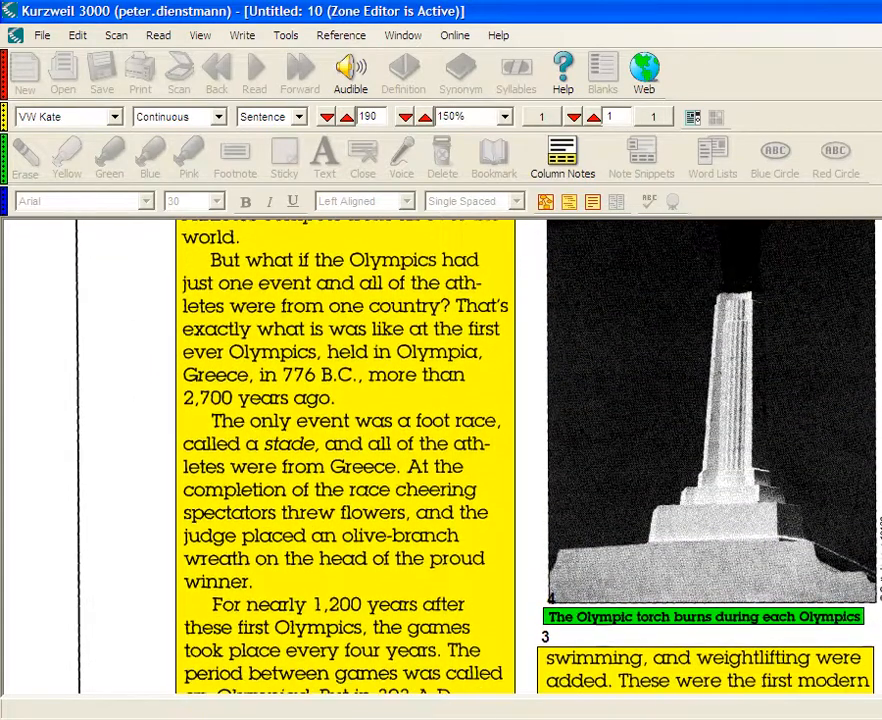
scroll(542, 430, down, 3)
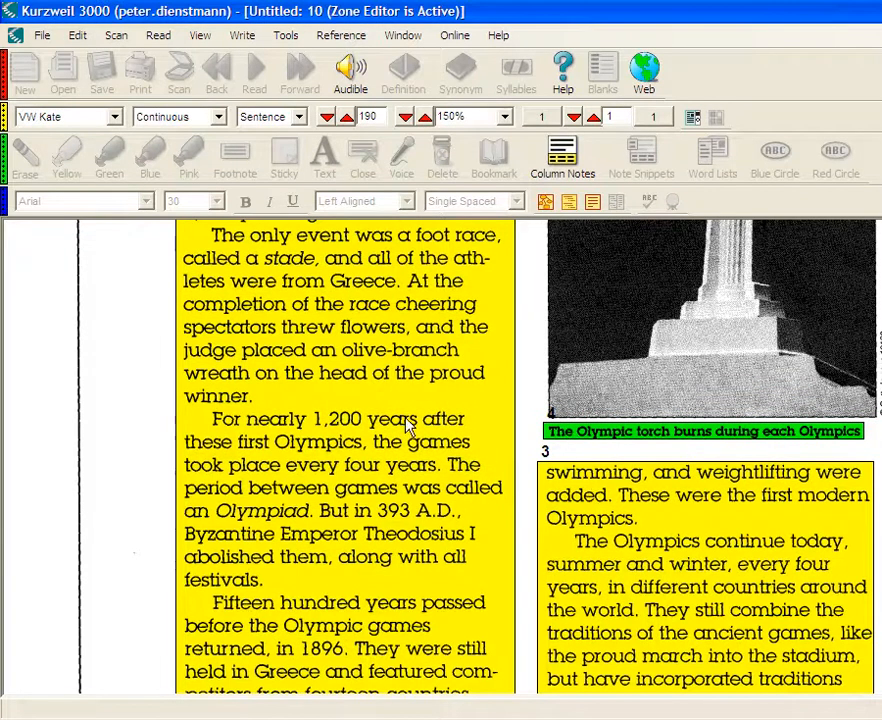
click(571, 480)
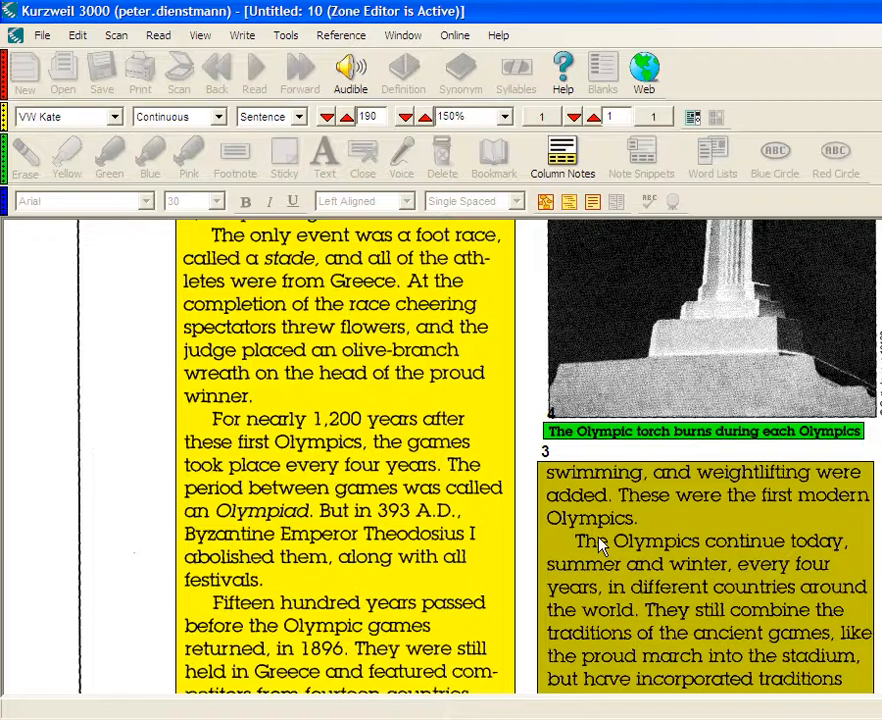
scroll(598, 543, up, 3)
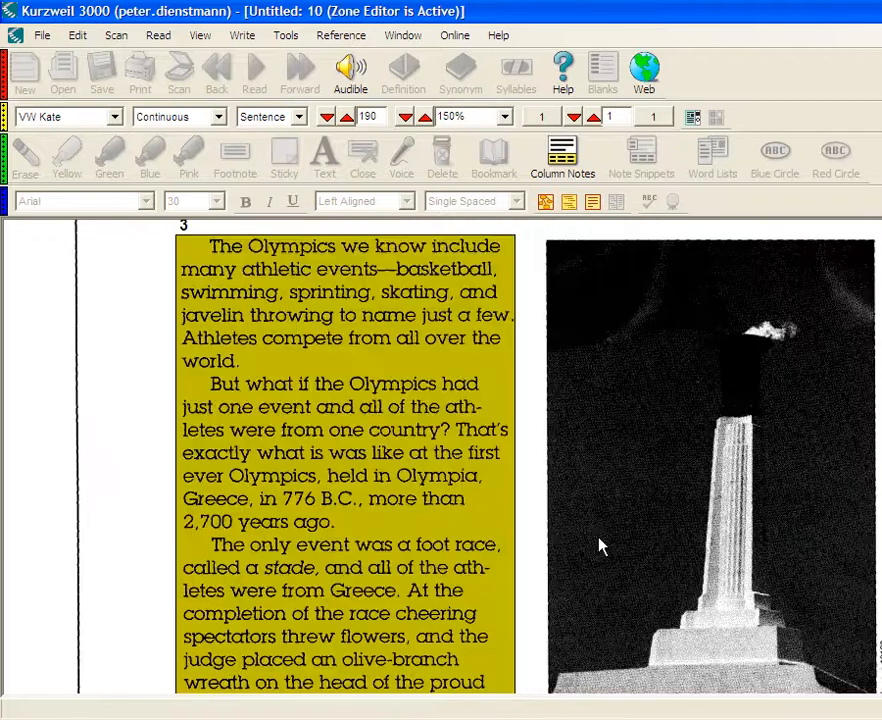
scroll(450, 460, up, 1)
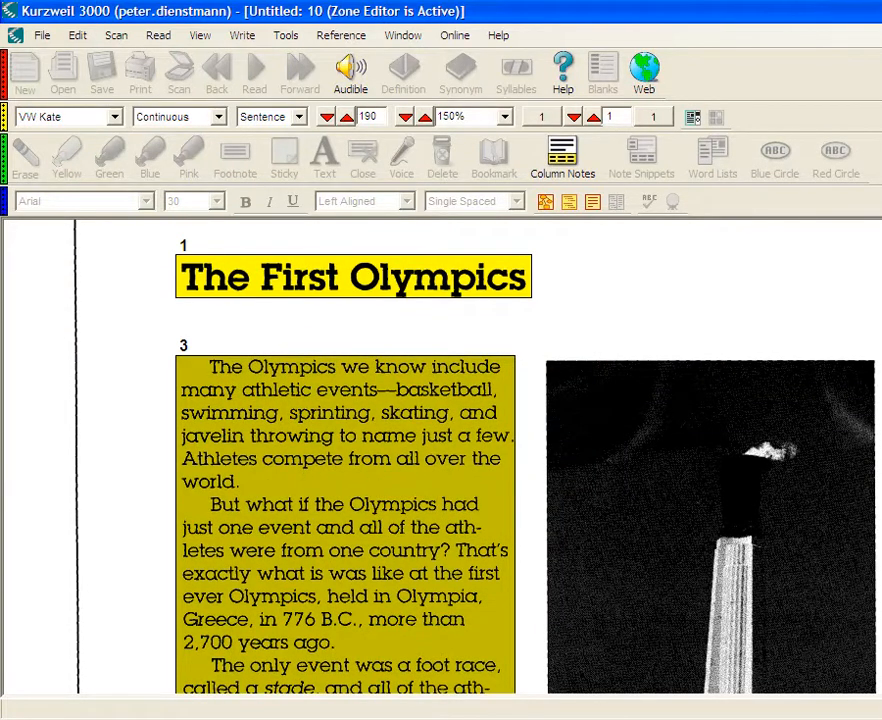
scroll(563, 417, down, 4)
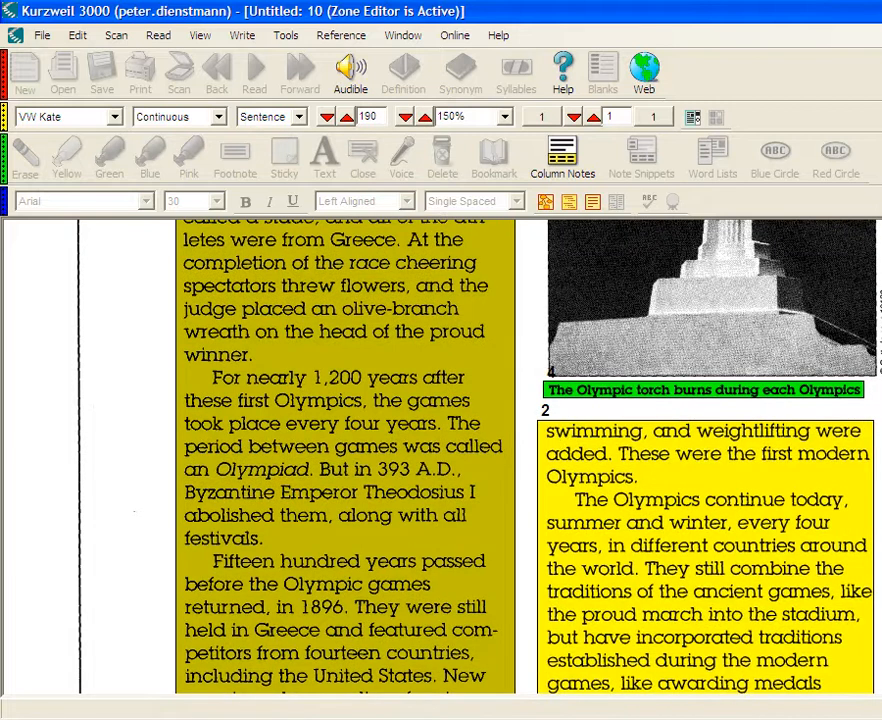
- Set the reading order of the first text column's zone back to 2
scroll(441, 456, up, 5)
scroll(441, 456, down, 1)
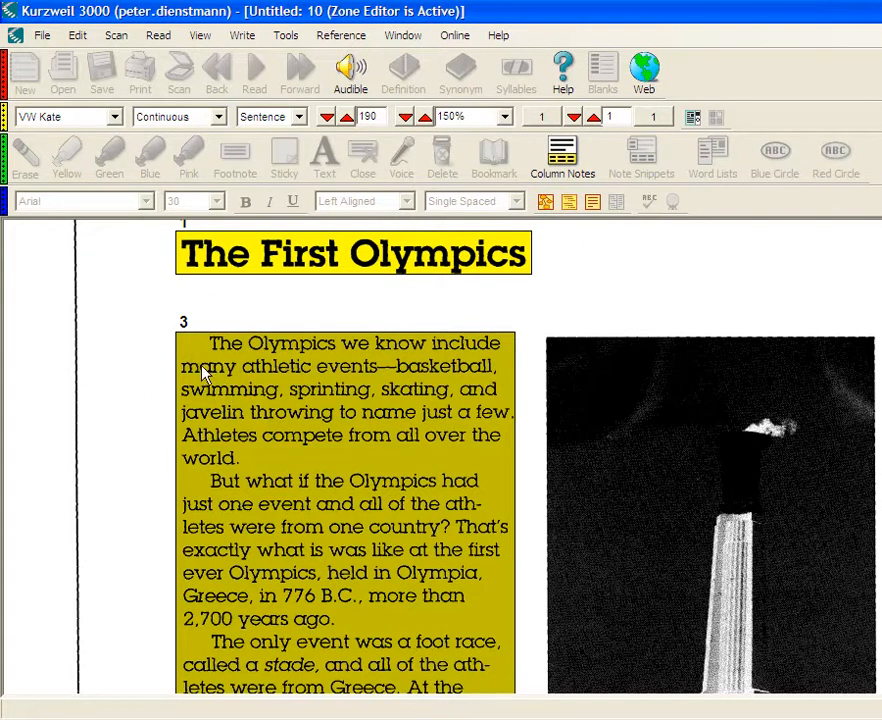
key(2)
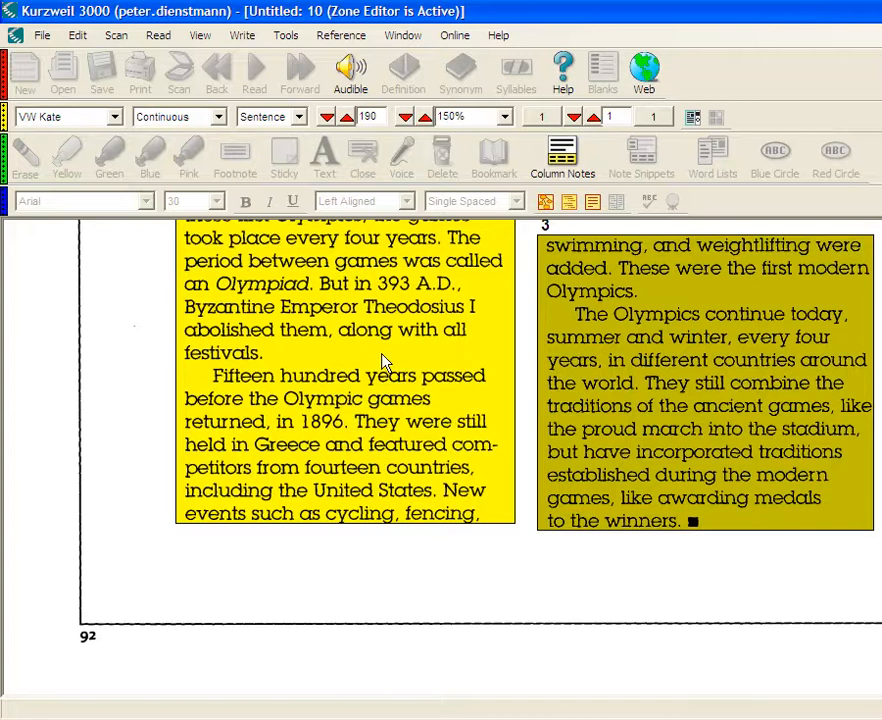
- Review the zone type and reading order in the photo caption zone's properties
scroll(705, 347, up, 2)
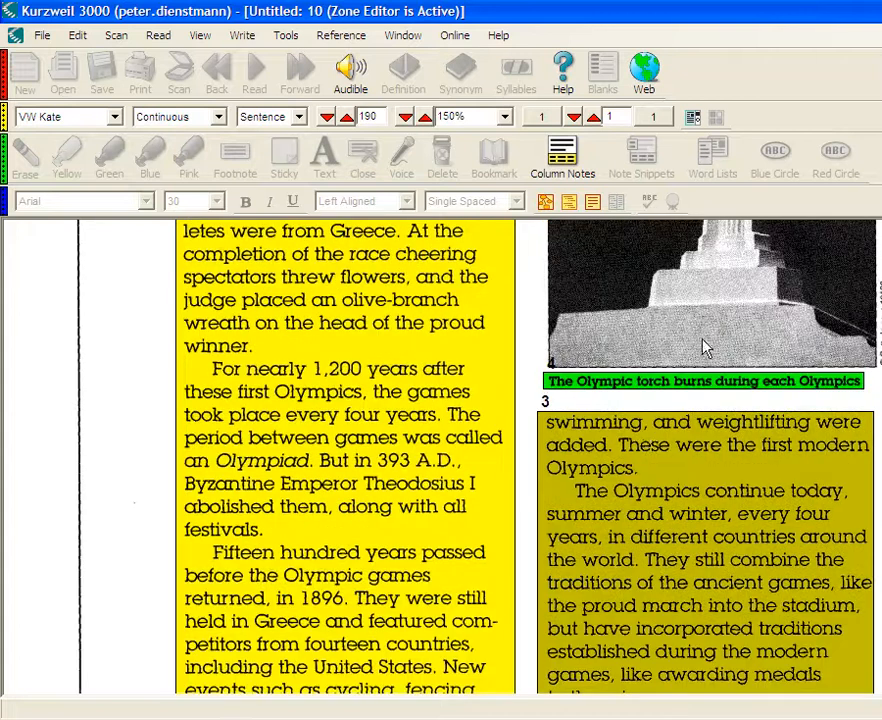
click(617, 385)
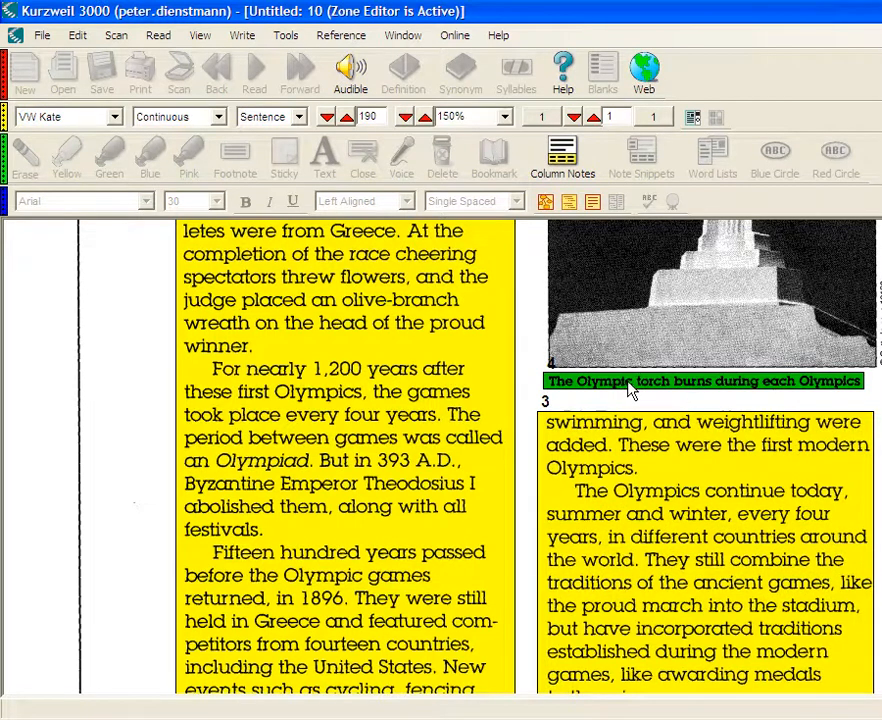
double_click(632, 390)
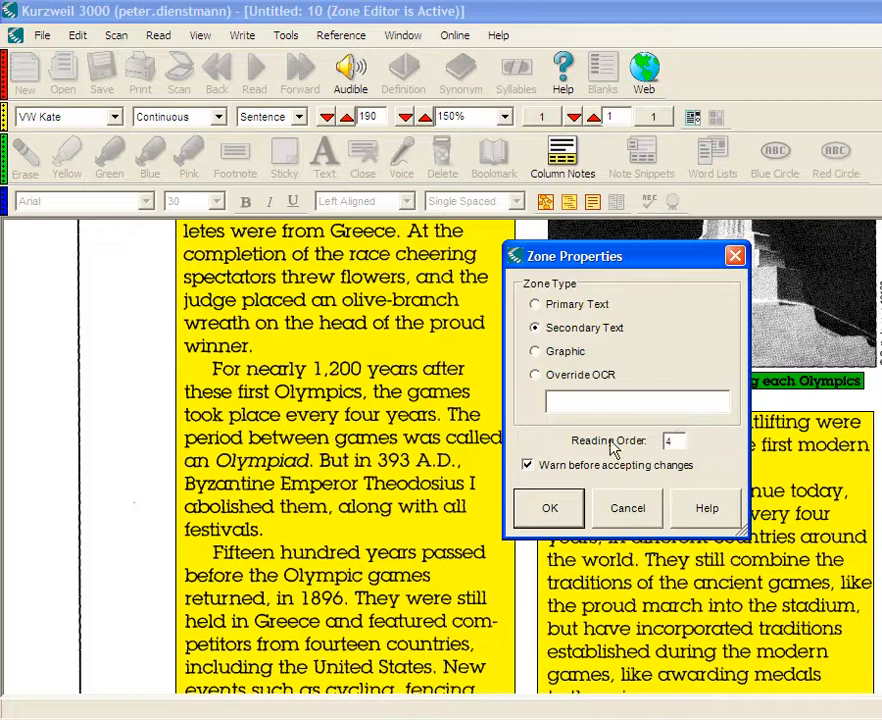
click(563, 519)
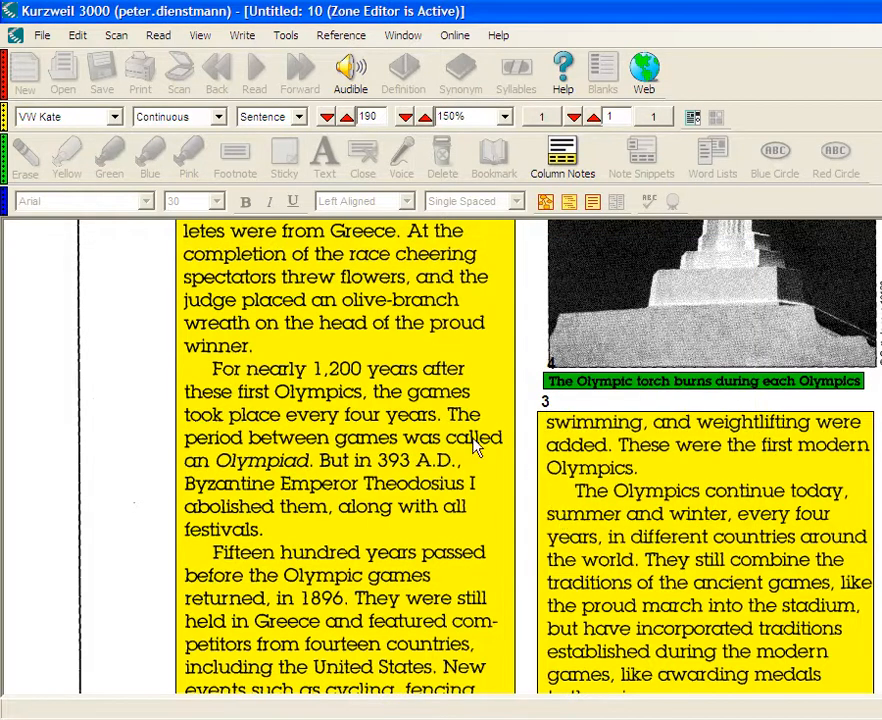
- Exit the Zone Editor, saving the zone changes without re-recognizing the page
click(108, 36)
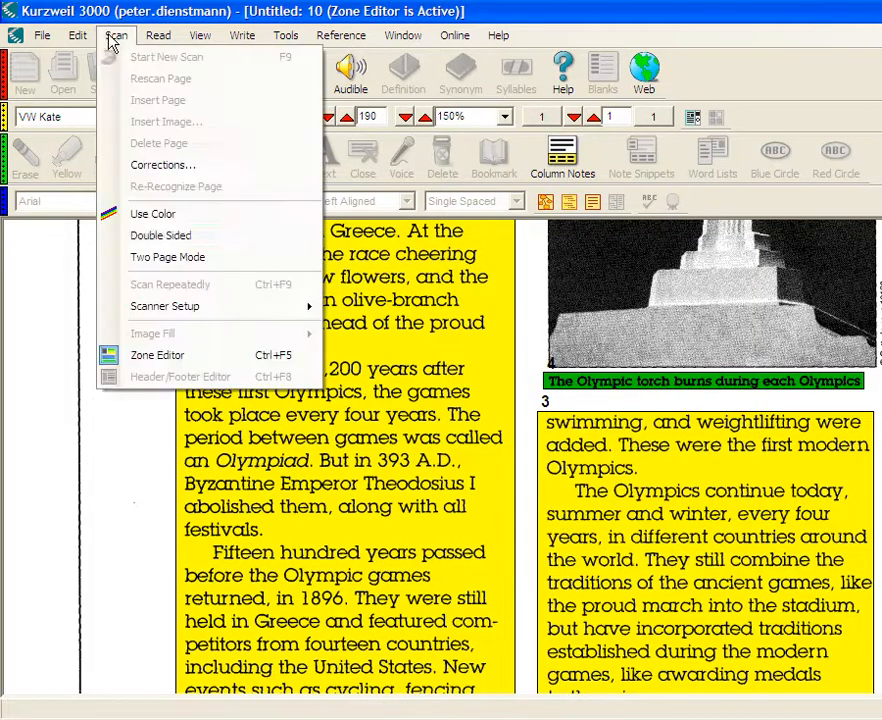
click(198, 360)
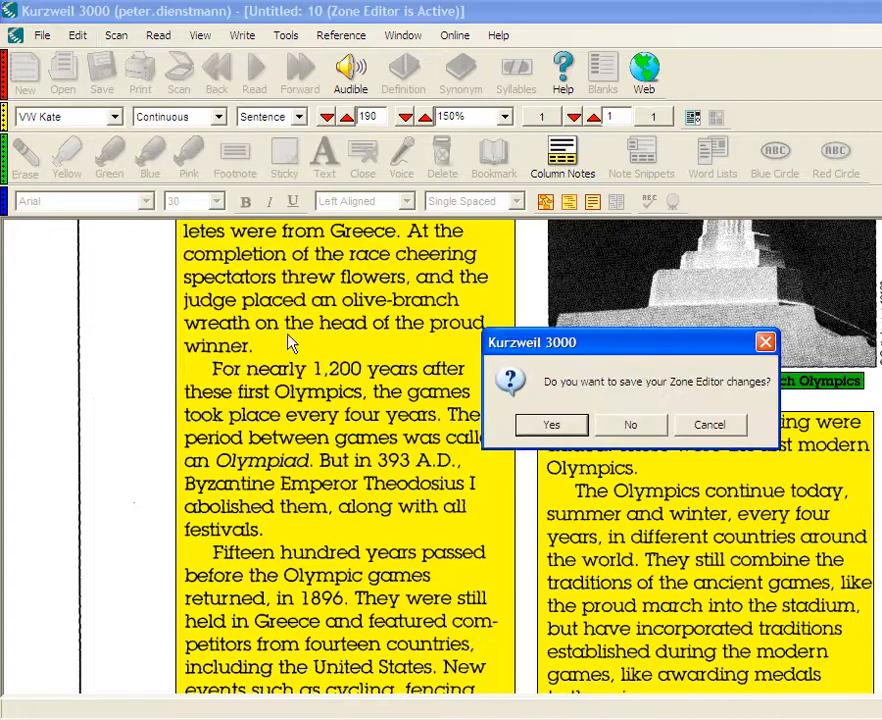
click(561, 433)
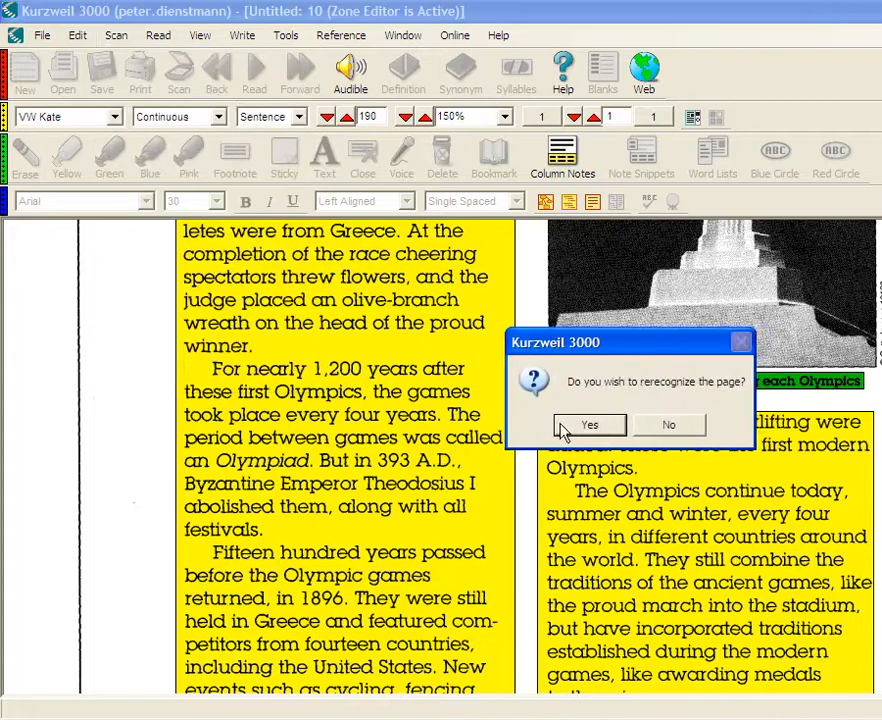
drag(598, 352, 498, 359)
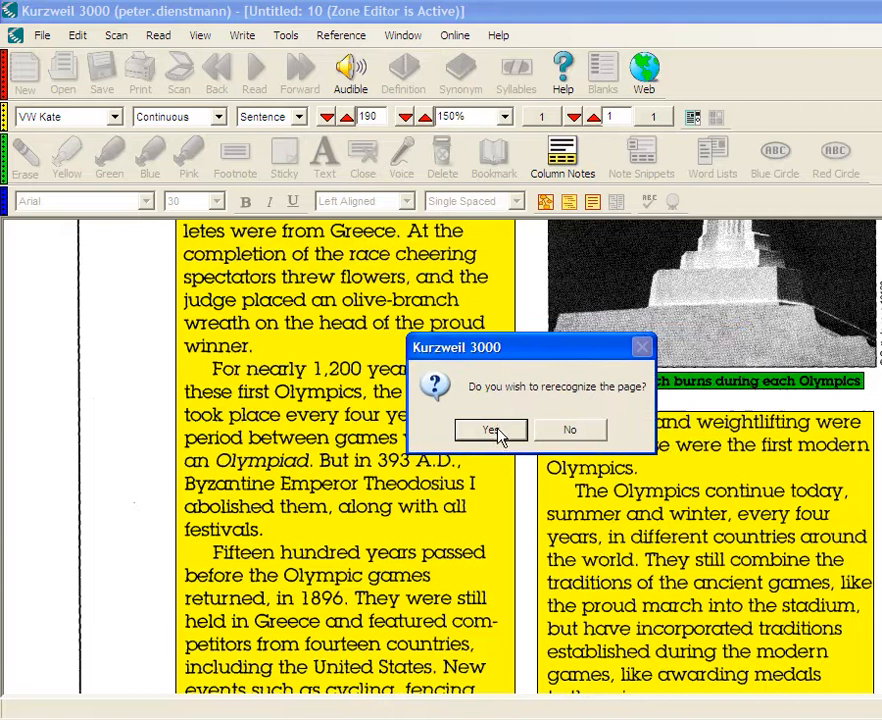
click(566, 432)
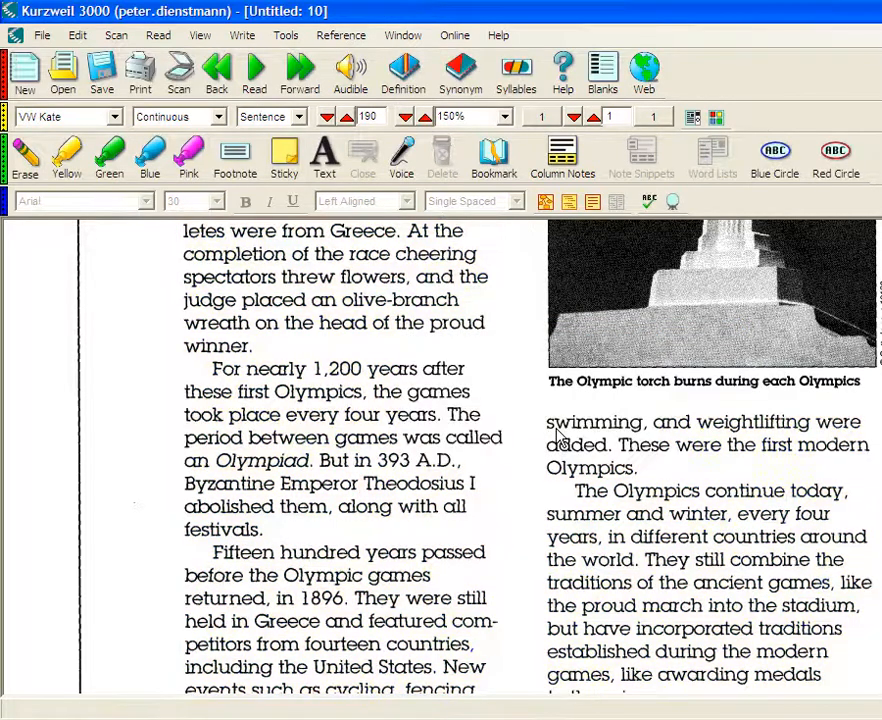